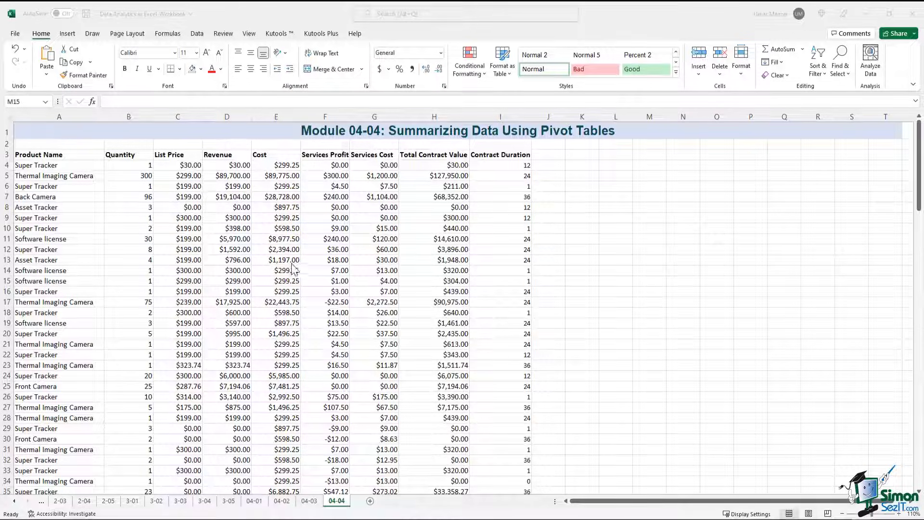
Review the data columns, from Product Name and Quantity through Revenue and costs to Contract Duration
click(42, 157)
click(127, 156)
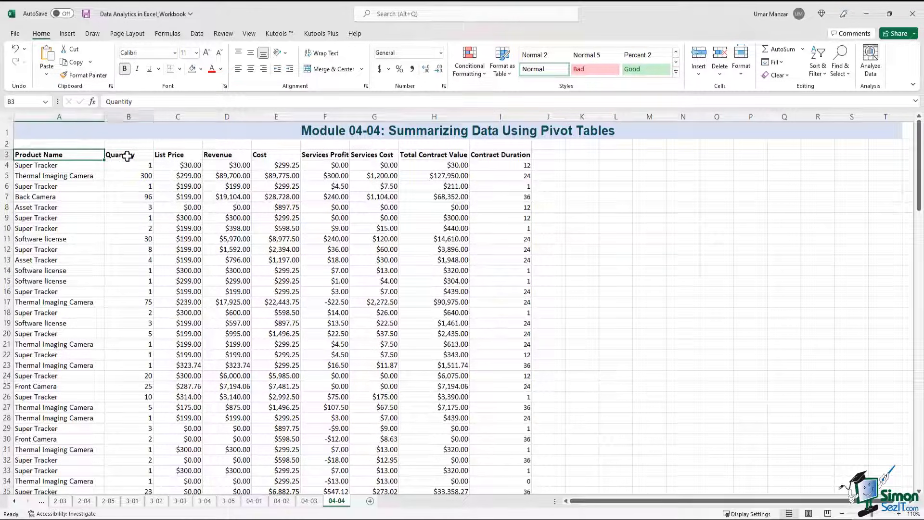
click(178, 155)
click(226, 155)
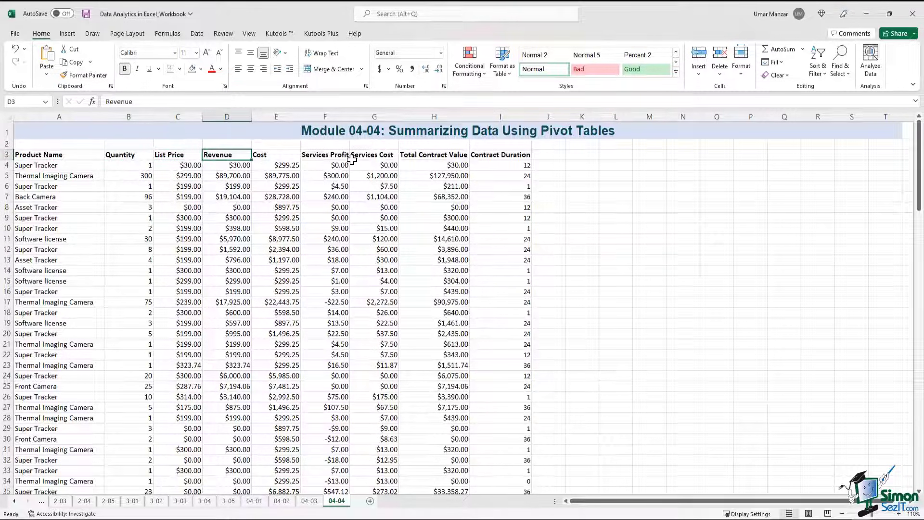
drag(275, 156, 458, 156)
click(496, 156)
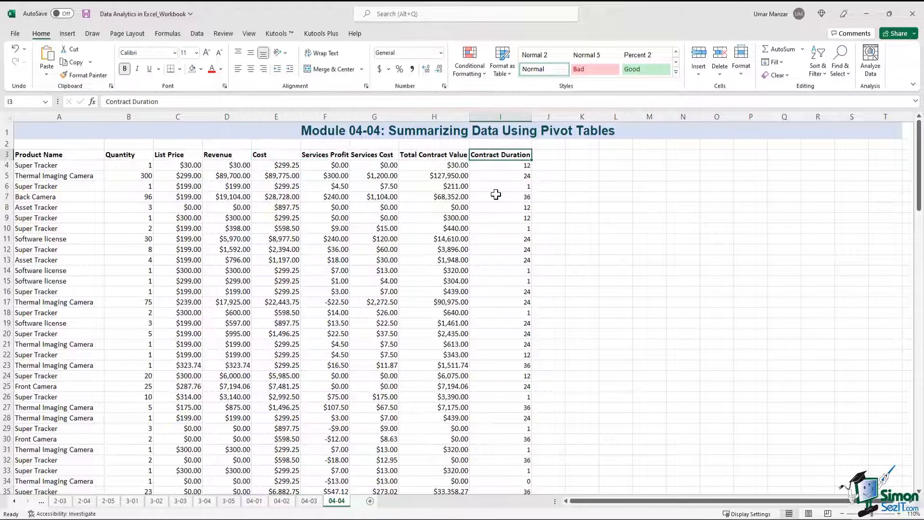
scroll(168, 195, down, 6)
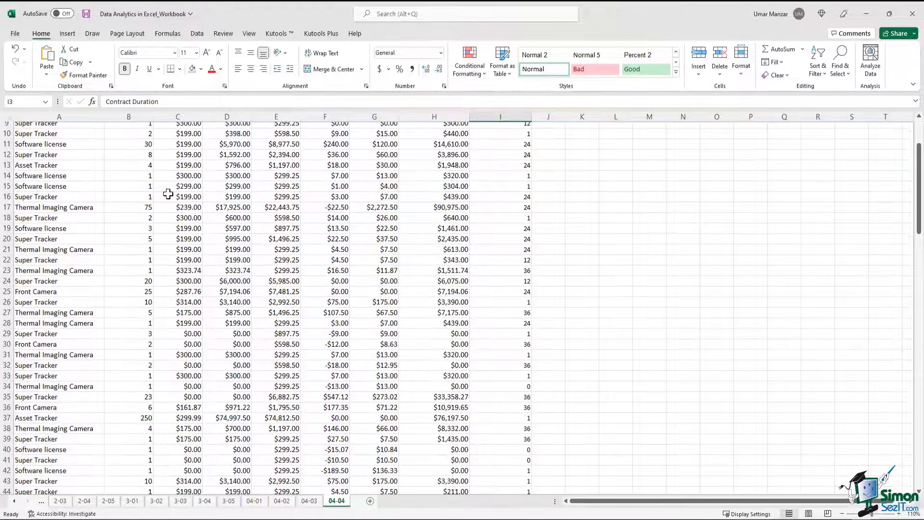
scroll(178, 200, up, 6)
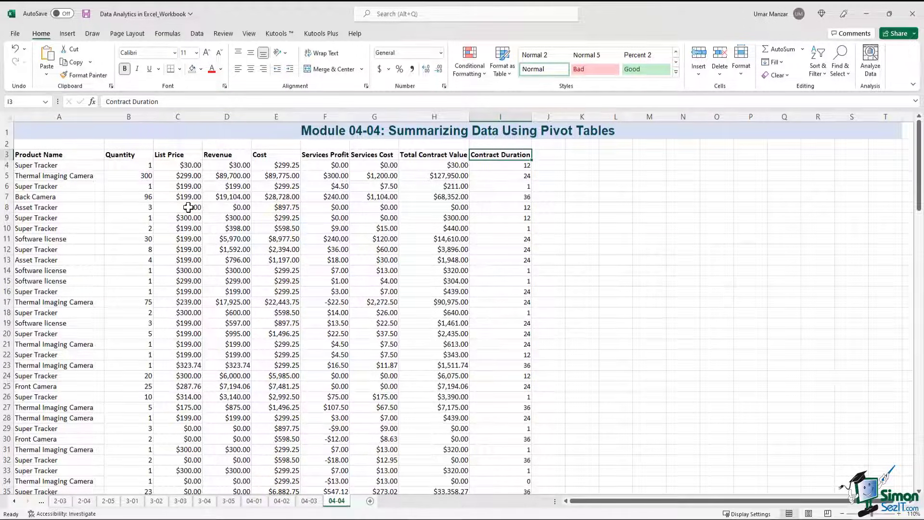
Insert a pivot table from the data range A3:I142 on a new worksheet
click(145, 218)
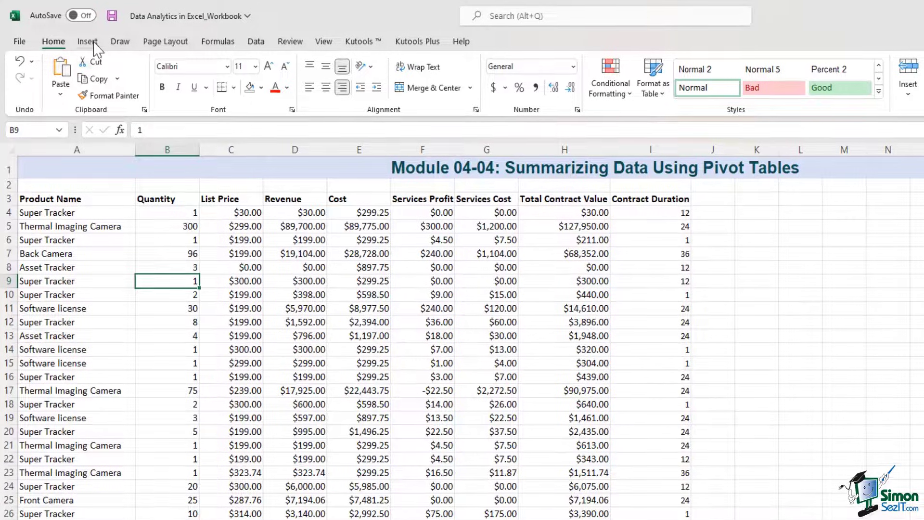
click(94, 43)
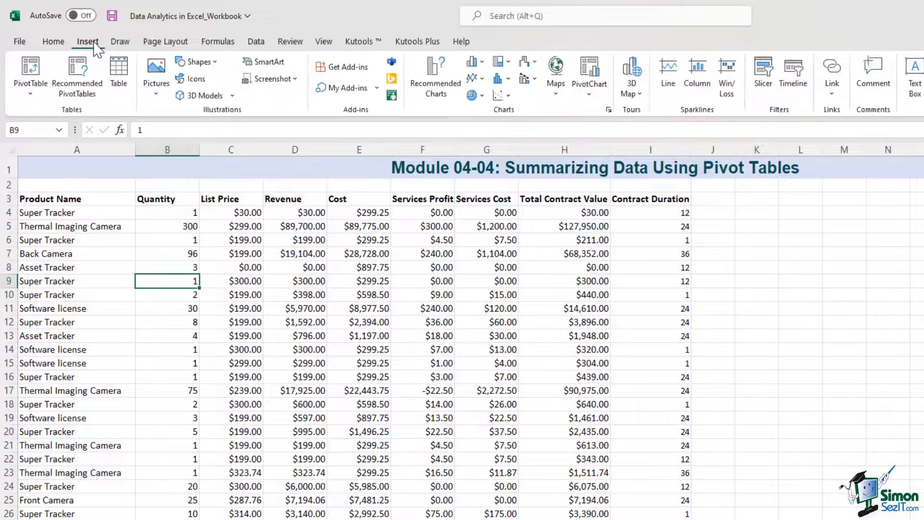
click(30, 74)
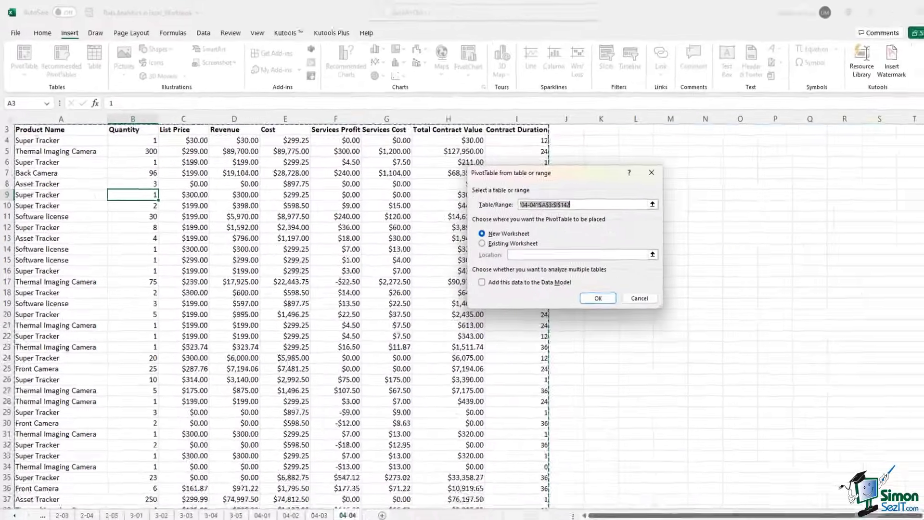
drag(923, 166, 917, 453)
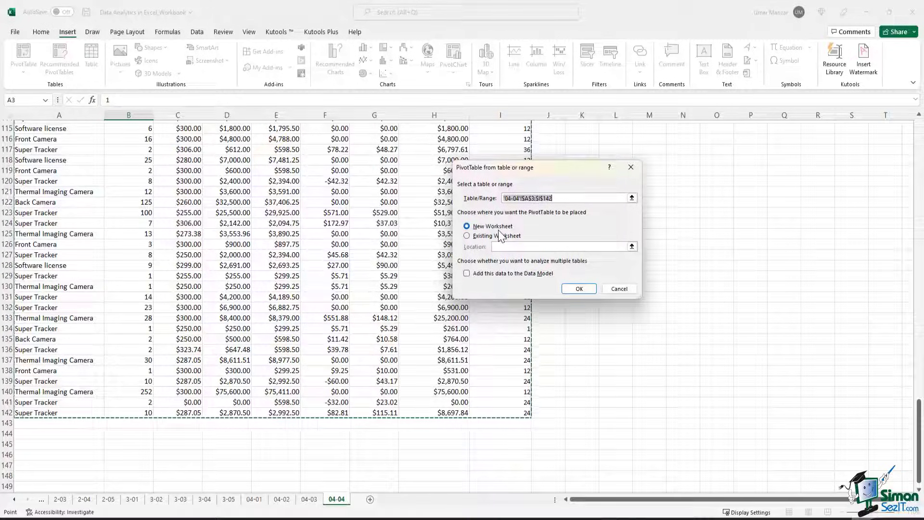
click(583, 291)
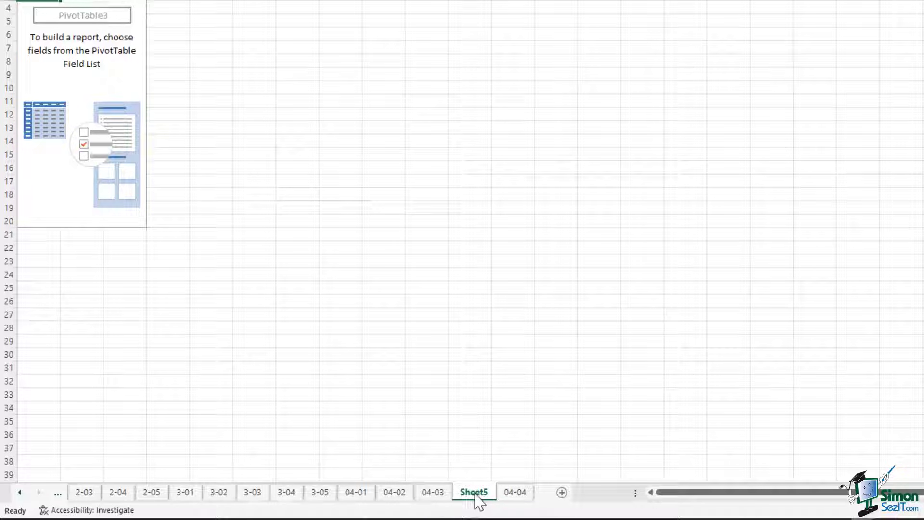
Rename the Sheet5 tab to 'Pivot Table'
double_click(475, 494)
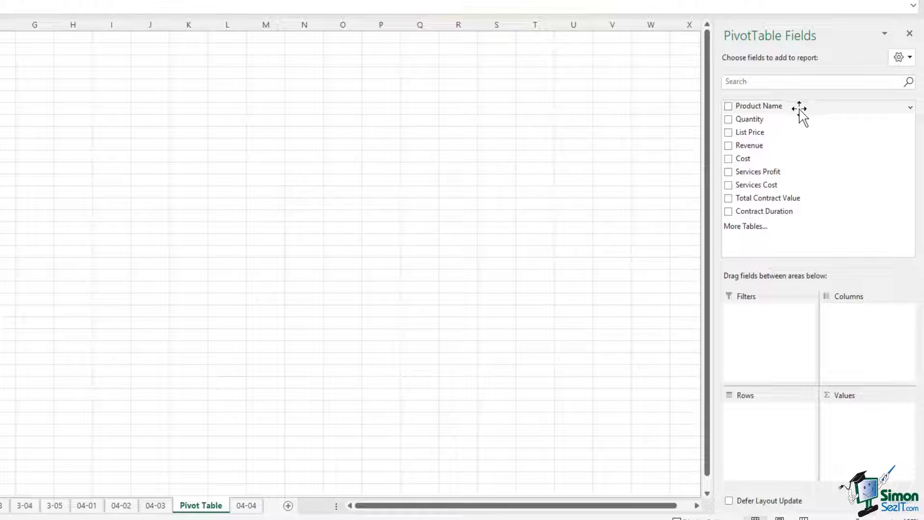
Put Product Name in Rows and Quantity in Values, giving eight products totalling 3315
drag(792, 110, 775, 436)
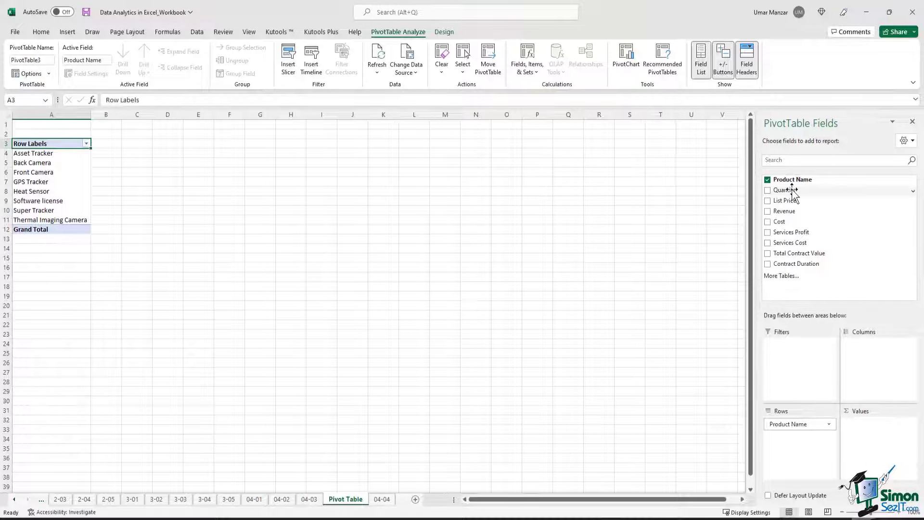
drag(792, 190, 871, 431)
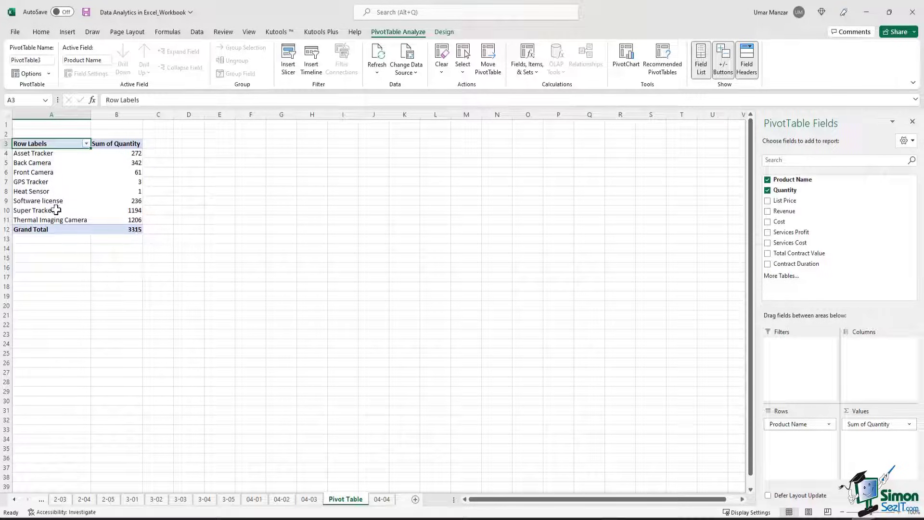
drag(46, 153, 121, 222)
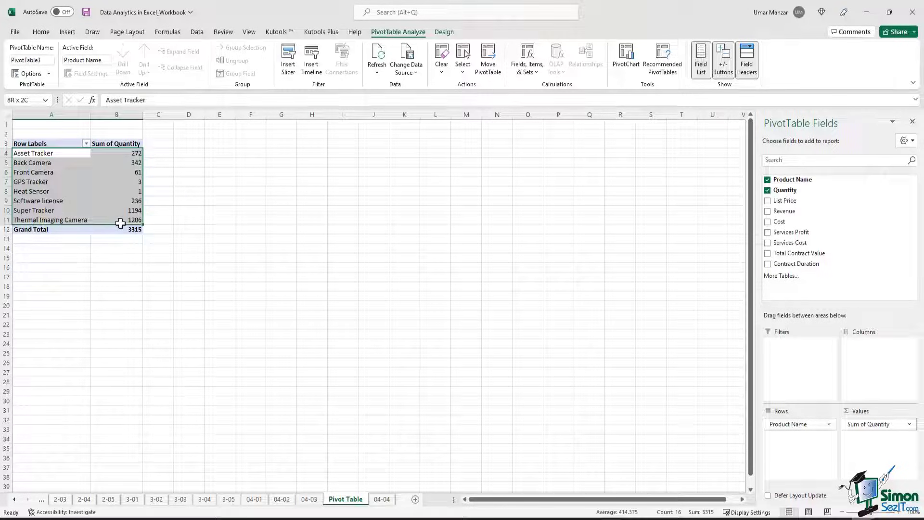
click(115, 183)
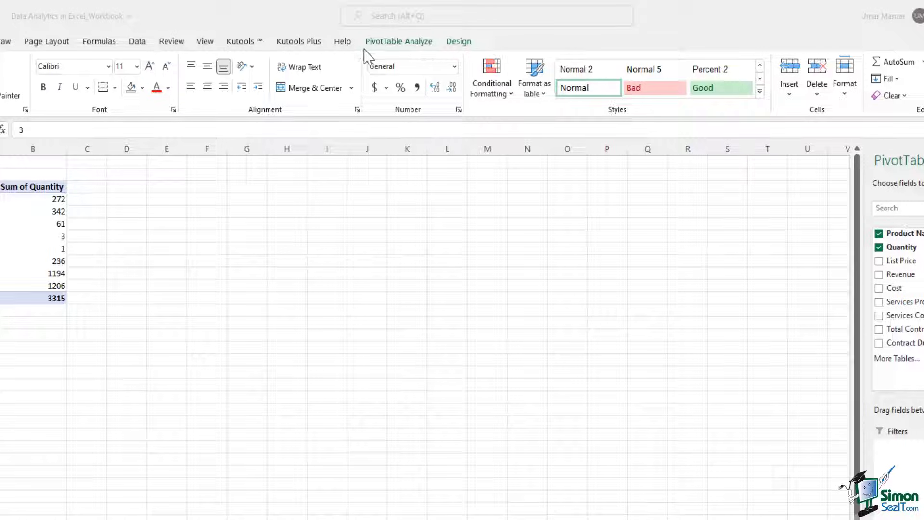
Set the PivotTable Name box to 'Analysis by product'
click(401, 43)
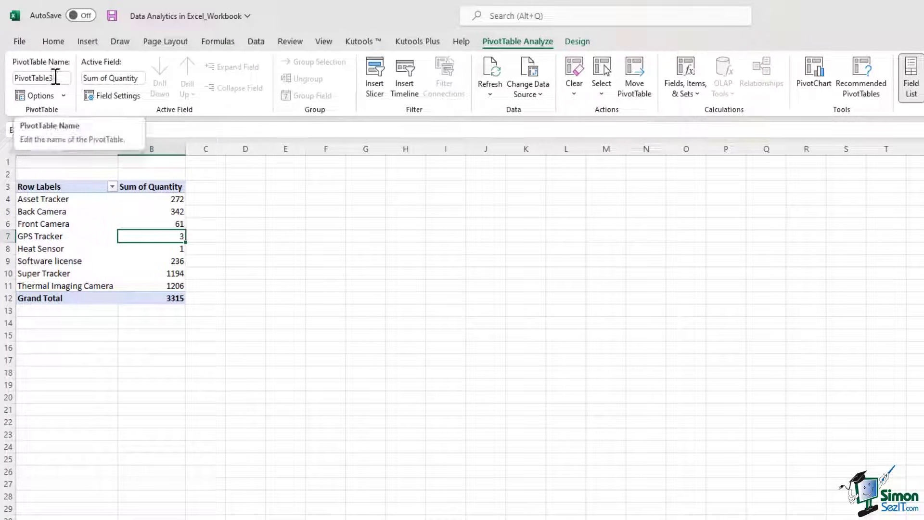
click(56, 77)
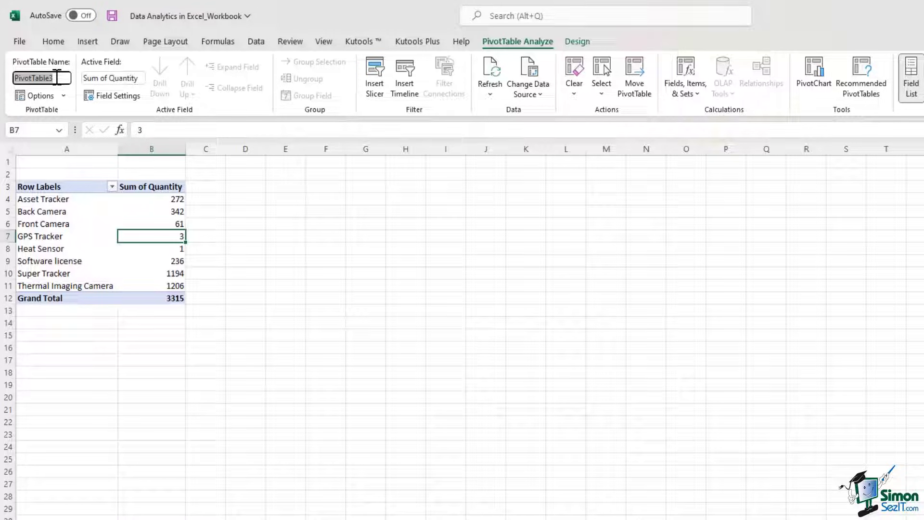
text(Analysis by product)
key(Return)
key(Up)
key(Up)
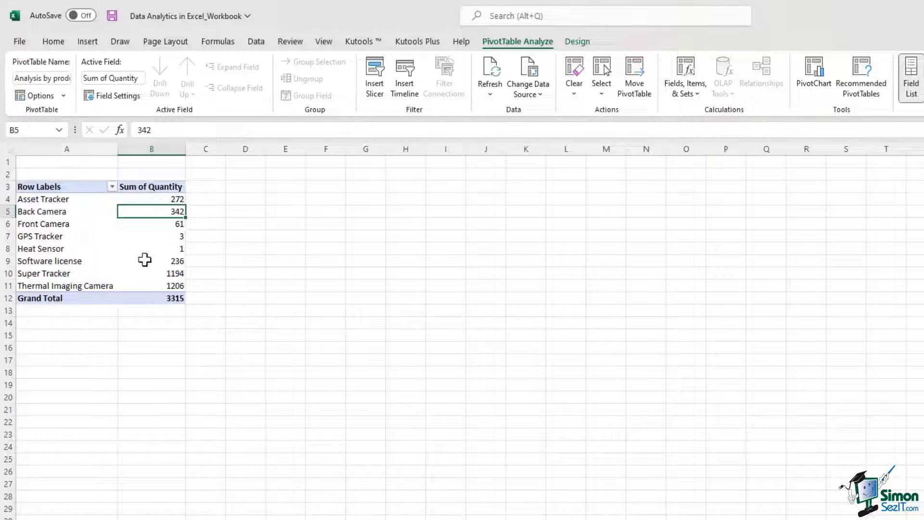
click(134, 98)
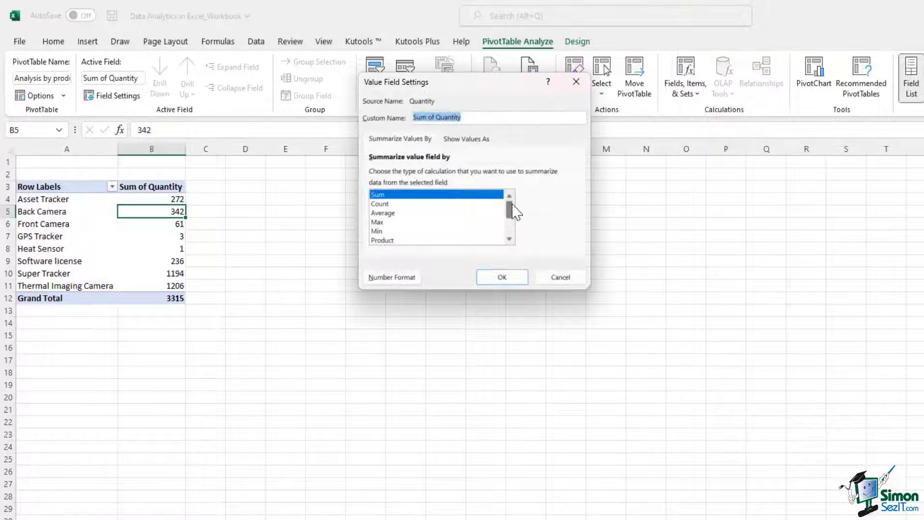
mouse_move(512, 207)
mouse_down()
mouse_move(512, 228)
mouse_move(511, 198)
mouse_up()
drag(512, 207, 511, 232)
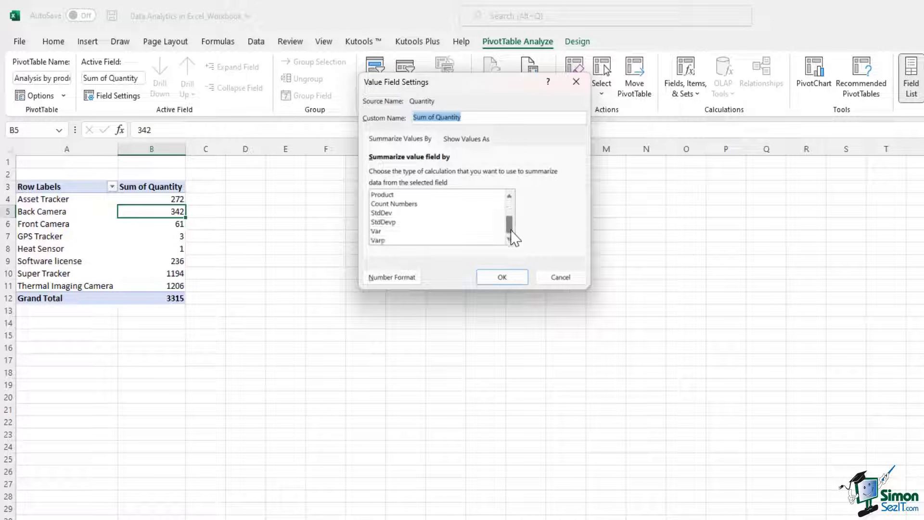
click(571, 282)
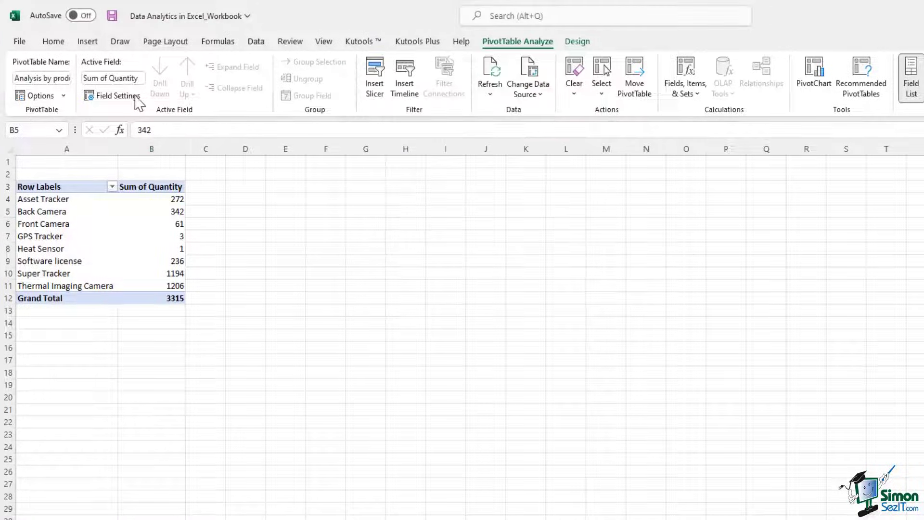
click(66, 233)
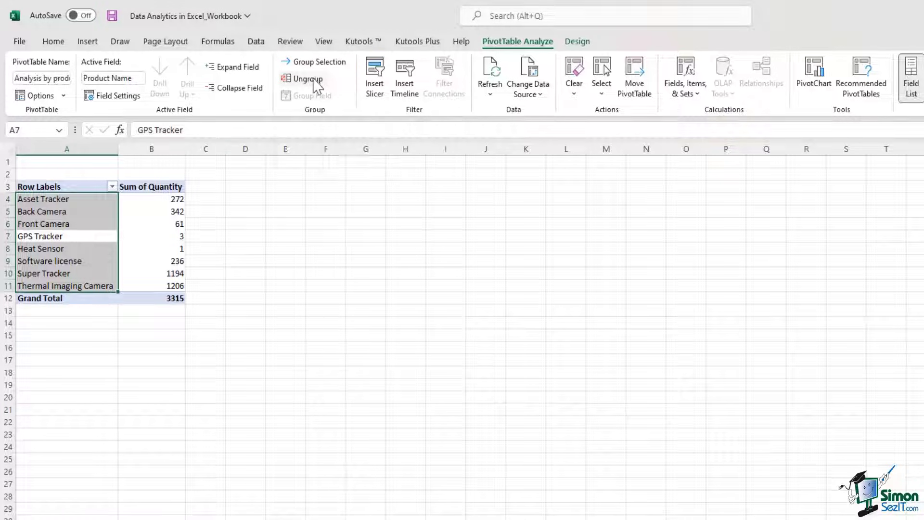
click(221, 249)
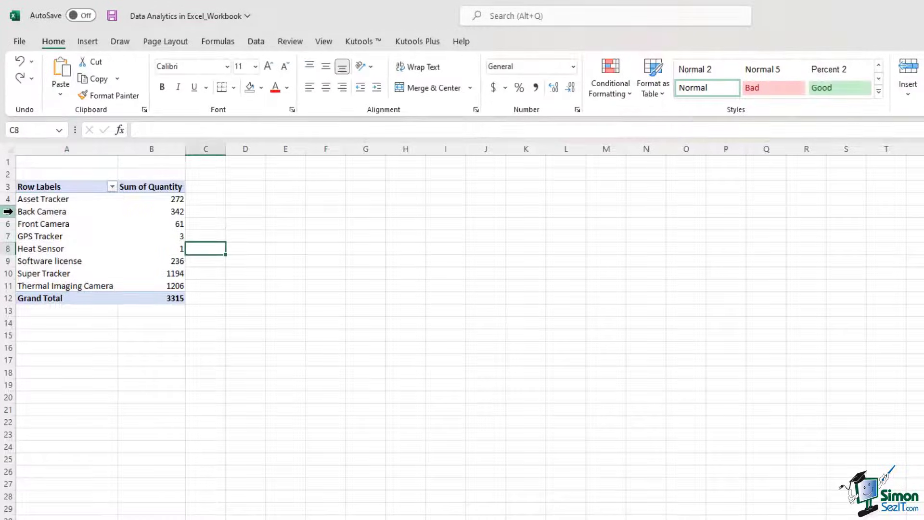
drag(7, 212, 7, 224)
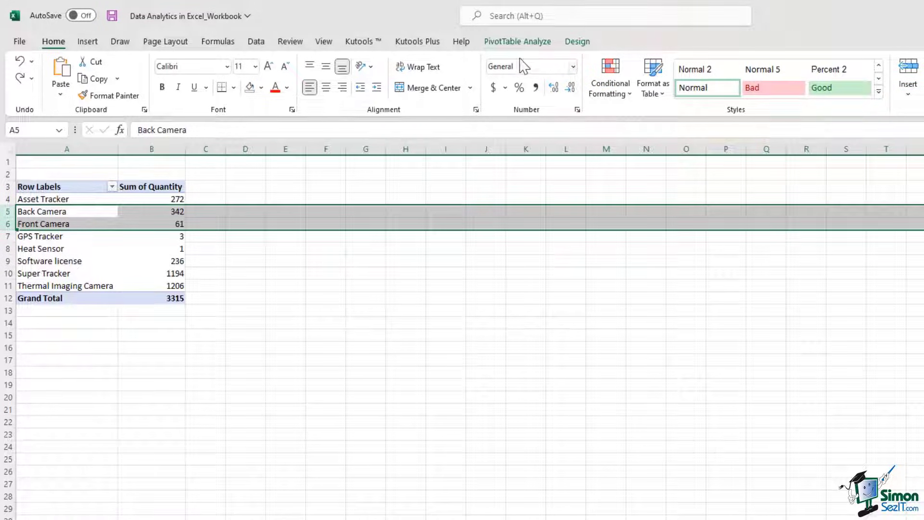
click(519, 43)
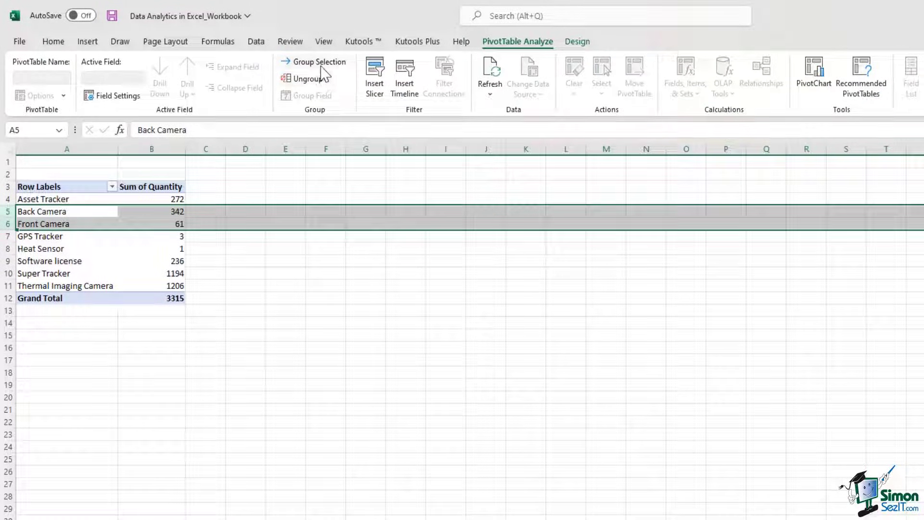
click(321, 67)
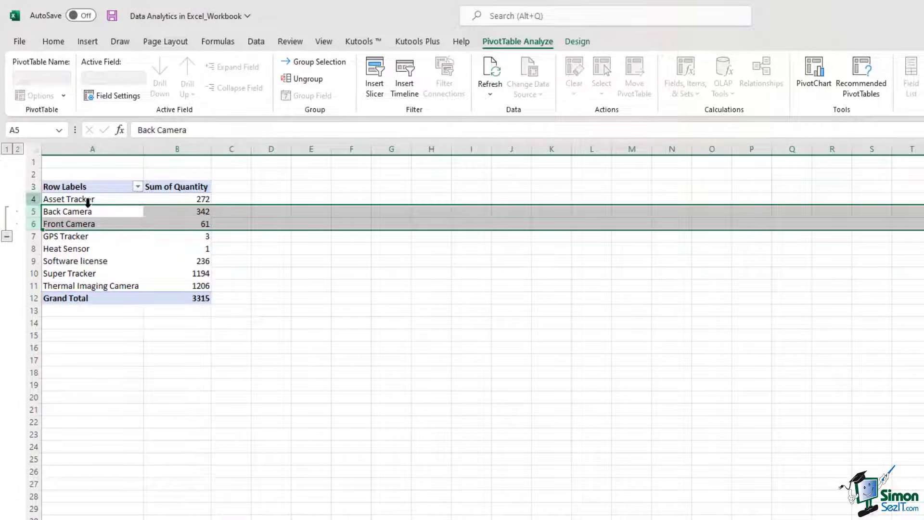
click(53, 42)
click(20, 61)
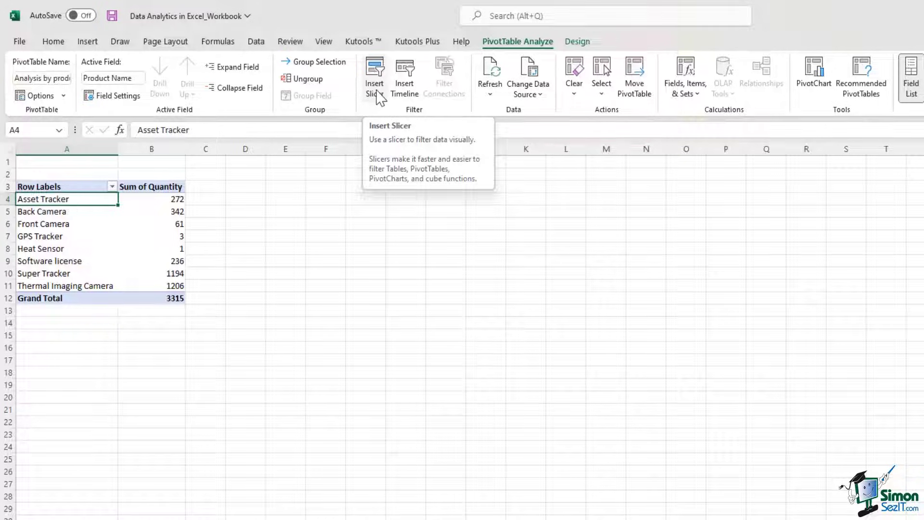
Add a Quantity slicer to the pivot table and position it beside the table
click(379, 91)
click(654, 208)
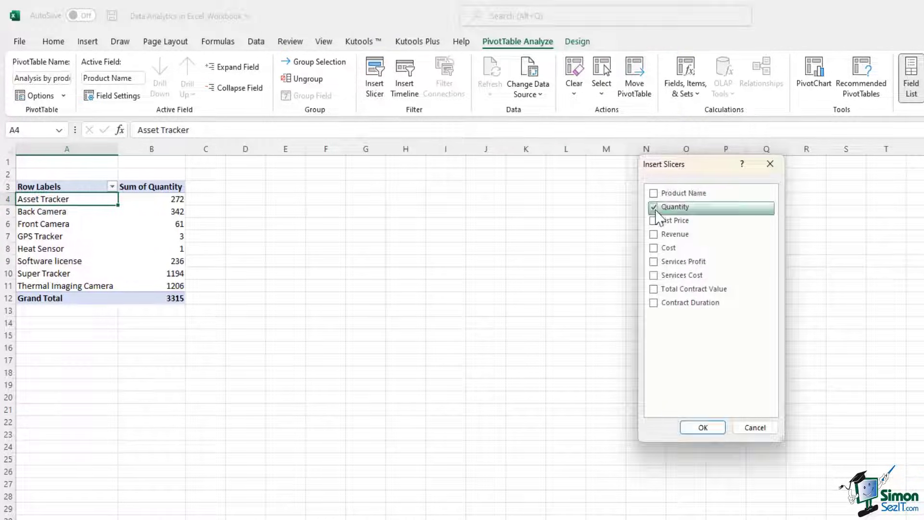
click(703, 429)
drag(594, 333, 597, 366)
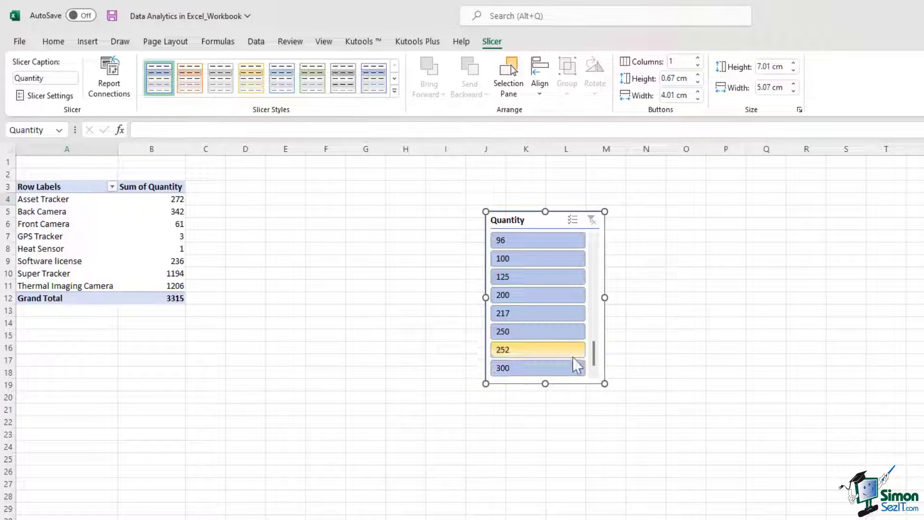
mouse_move(593, 354)
mouse_down()
mouse_move(592, 231)
mouse_move(601, 293)
mouse_move(592, 373)
mouse_up()
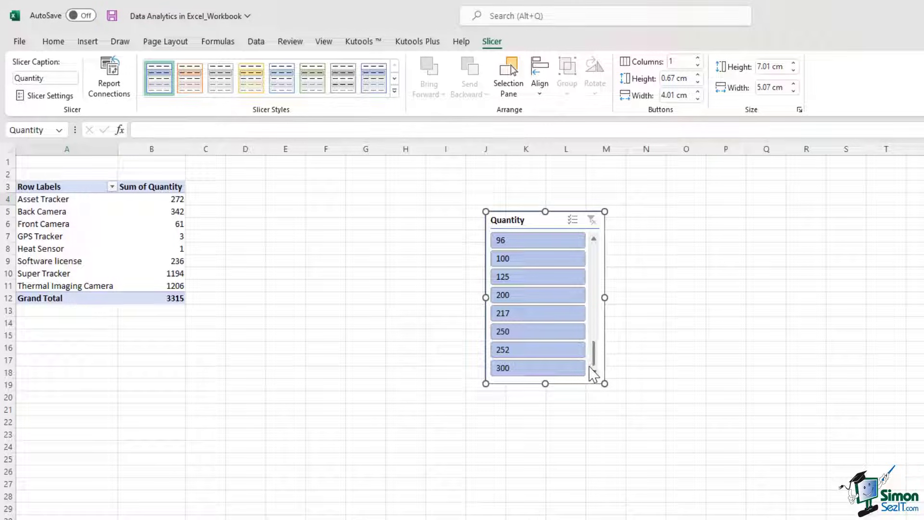
Filter the slicer to quantity 100, leaving Back Camera and Super Tracker totalling 200
click(536, 371)
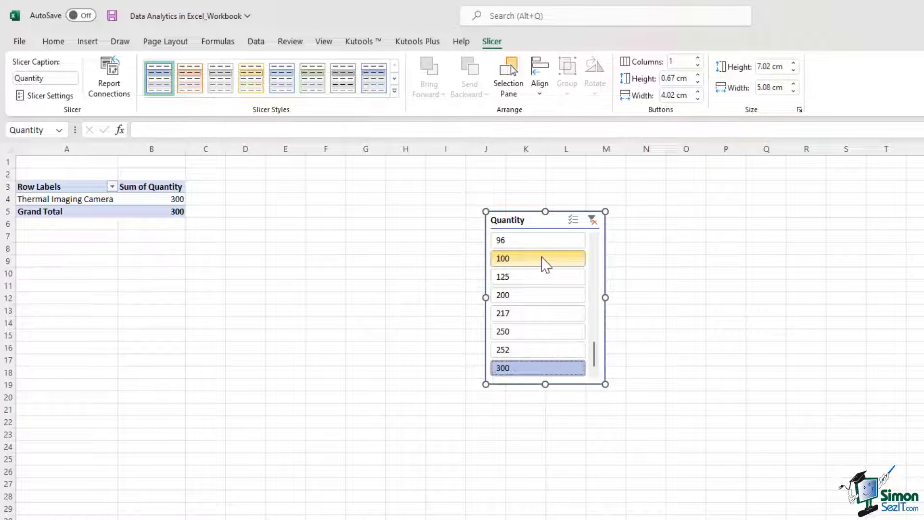
click(547, 265)
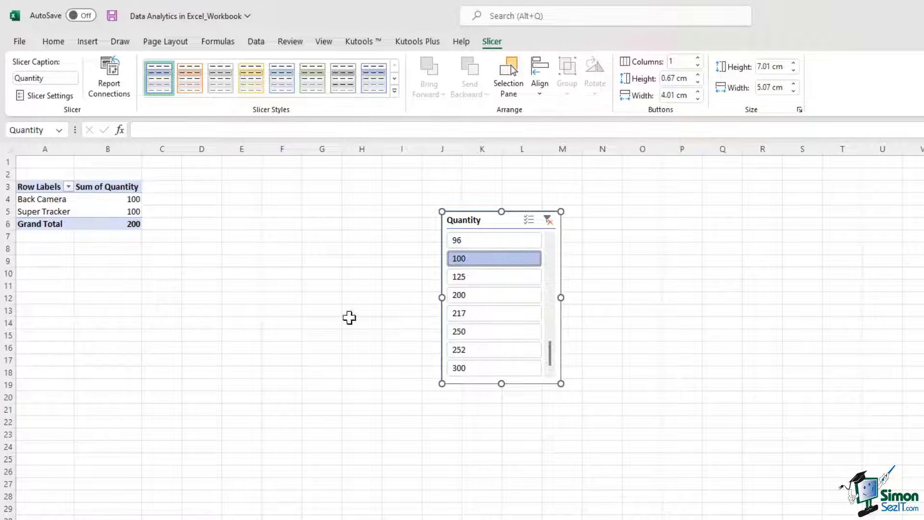
drag(552, 367, 553, 270)
Clear the Quantity slicer filter and check Super Tracker at 1194 and Grand Total 3315
click(549, 220)
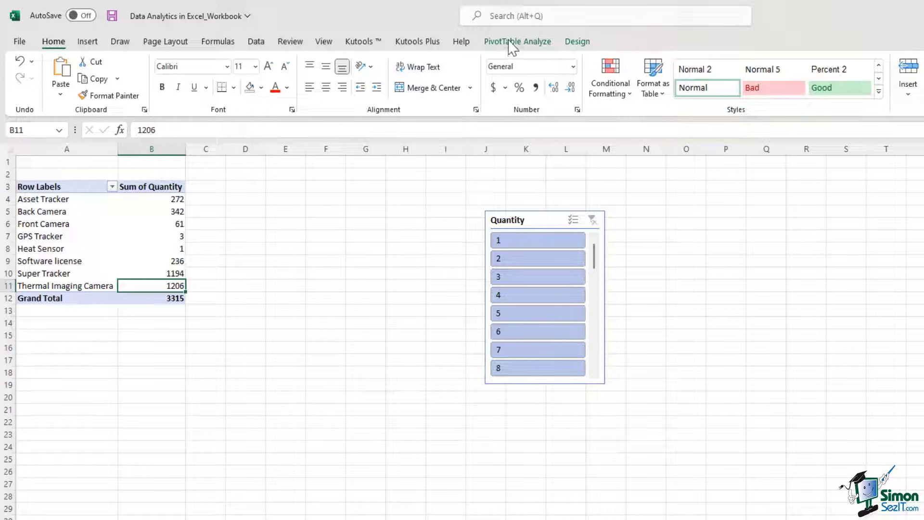
click(517, 42)
key(Down)
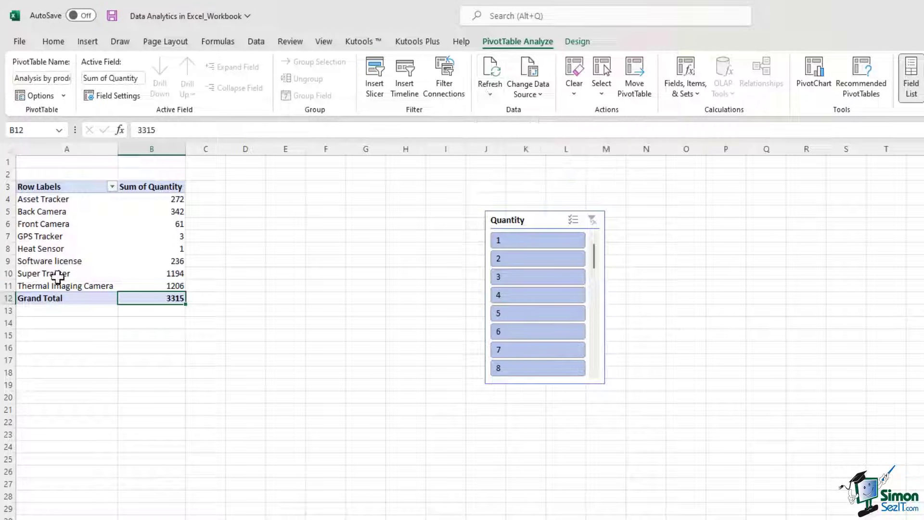
click(153, 275)
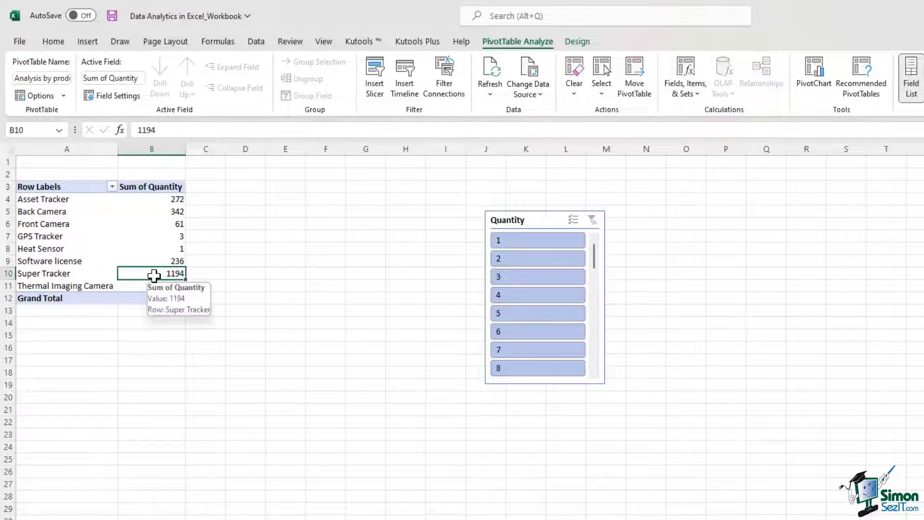
click(161, 298)
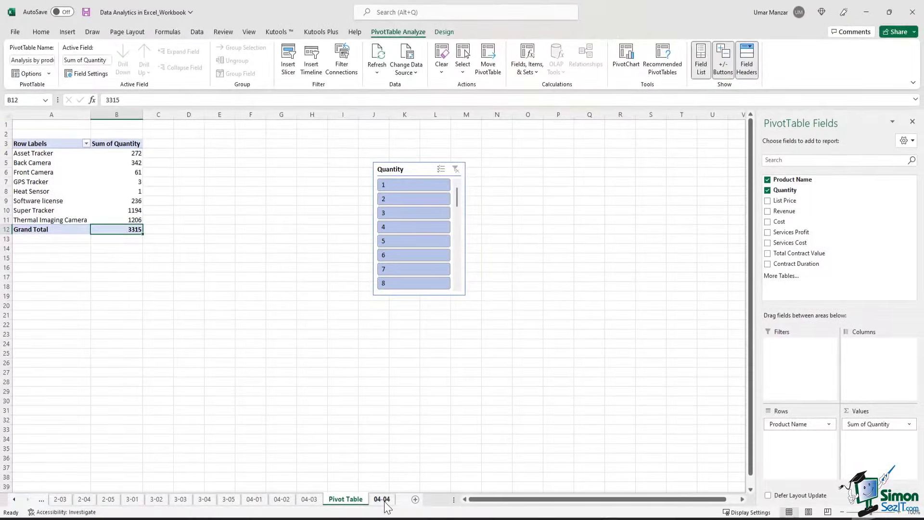
Change the first Super Tracker quantity in B4 on sheet 04-04 to 100
click(382, 499)
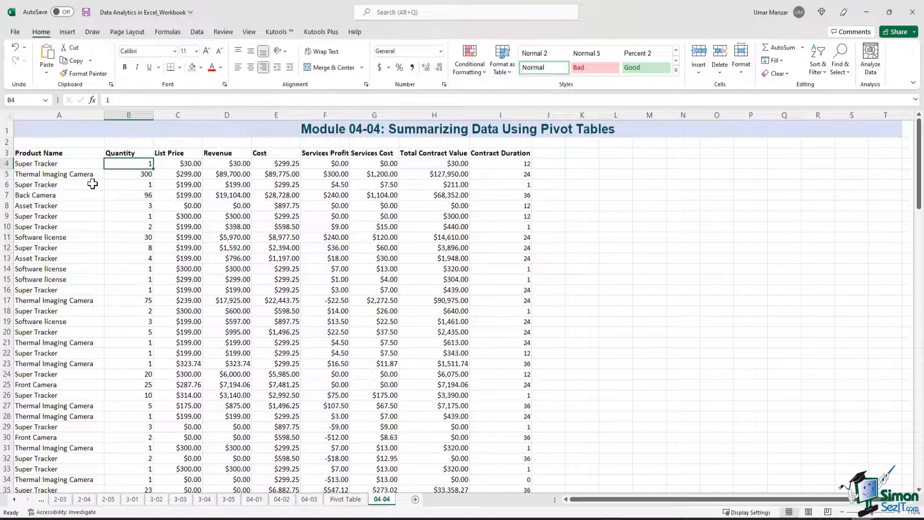
click(124, 100)
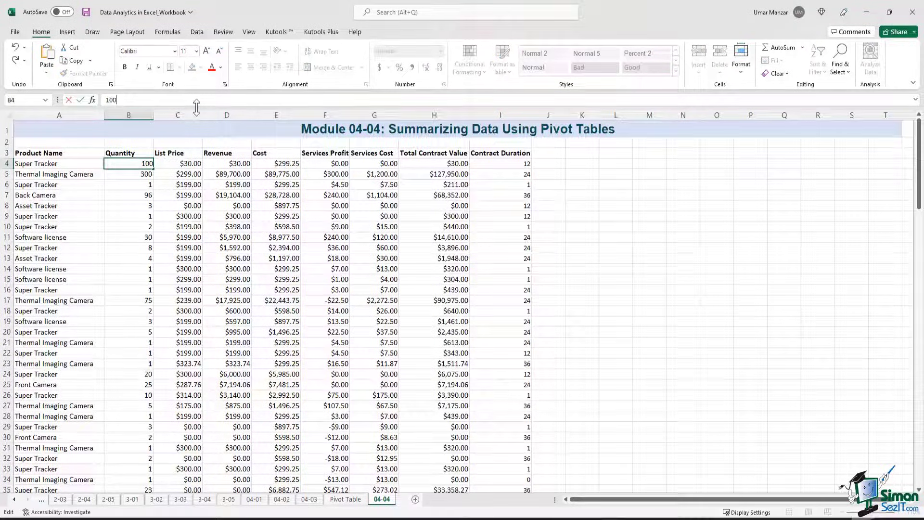
key(Return)
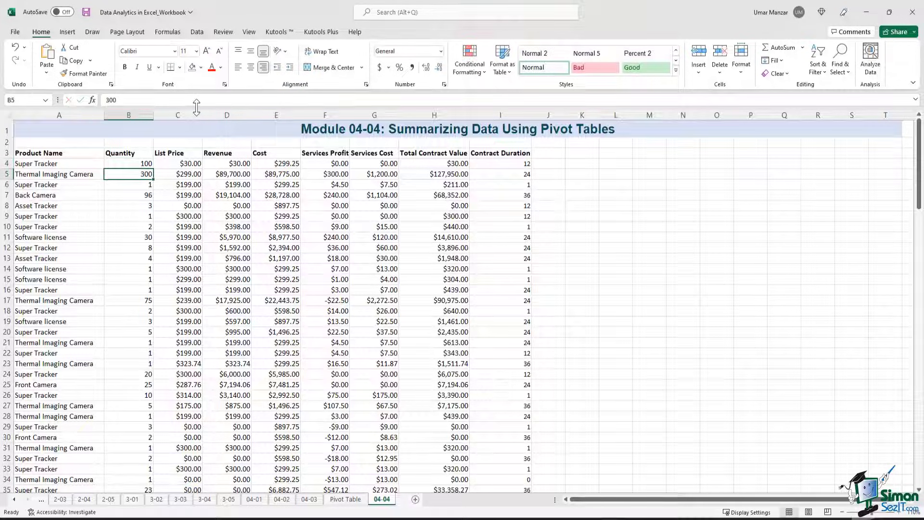
Refresh the pivot table and confirm Super Tracker now reads 1293
click(345, 499)
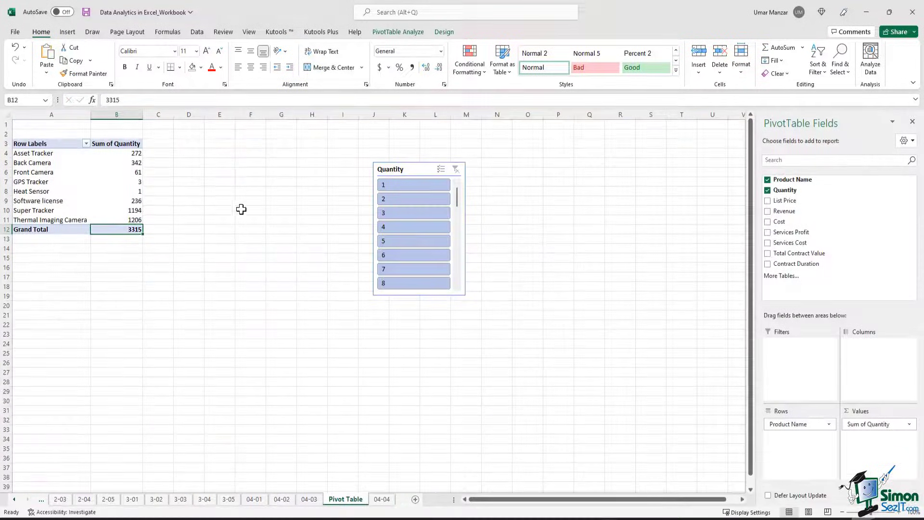
click(115, 201)
click(398, 32)
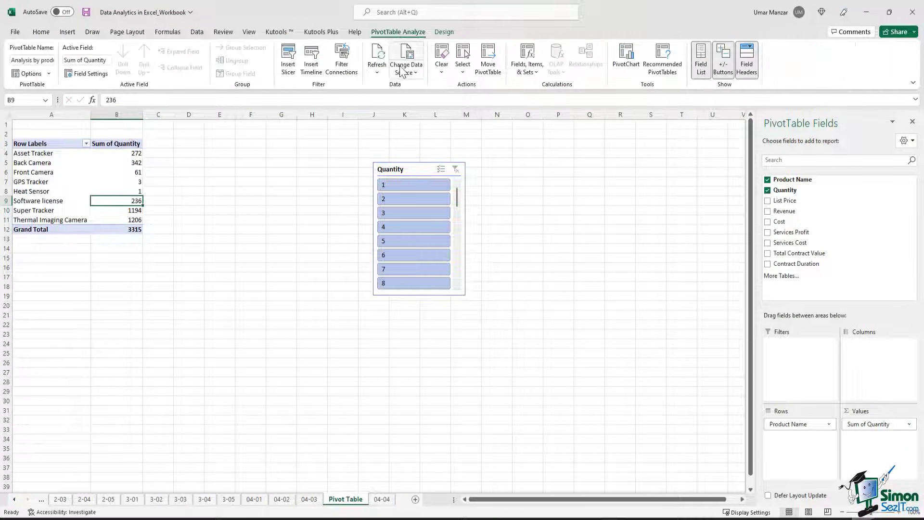
click(377, 58)
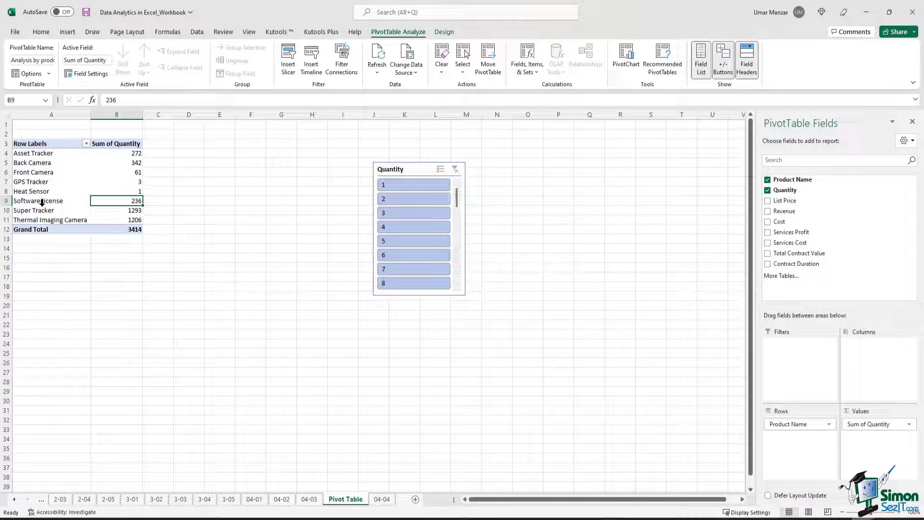
mouse_move(107, 231)
click(115, 210)
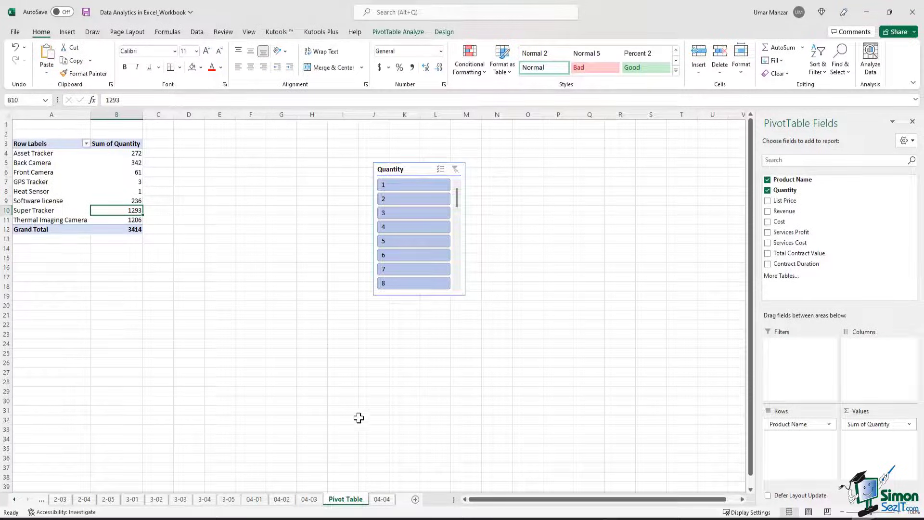
Revisit the 04-04 source data, then return to the Pivot Table sheet
click(382, 499)
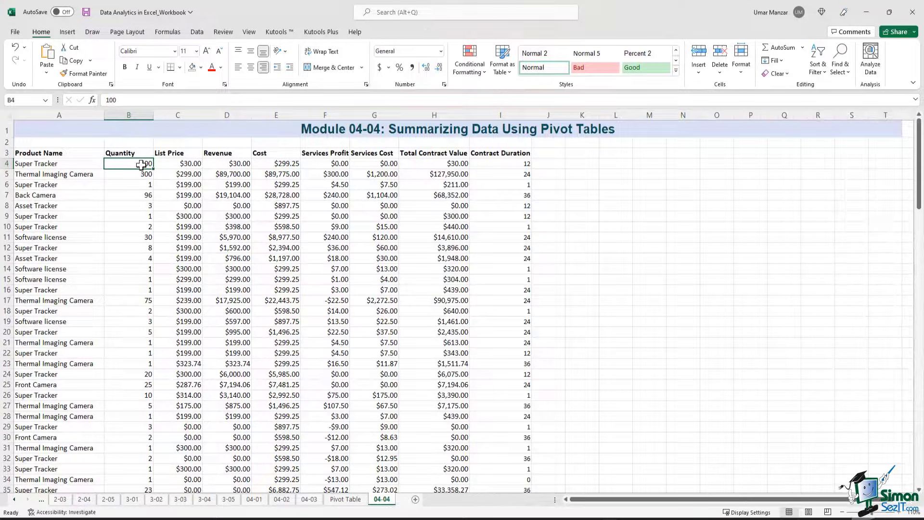
click(237, 206)
click(345, 500)
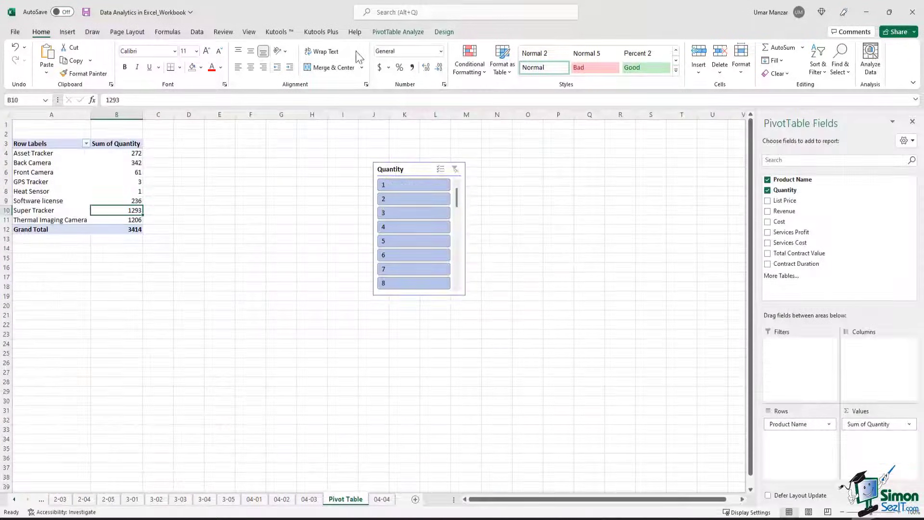
click(397, 32)
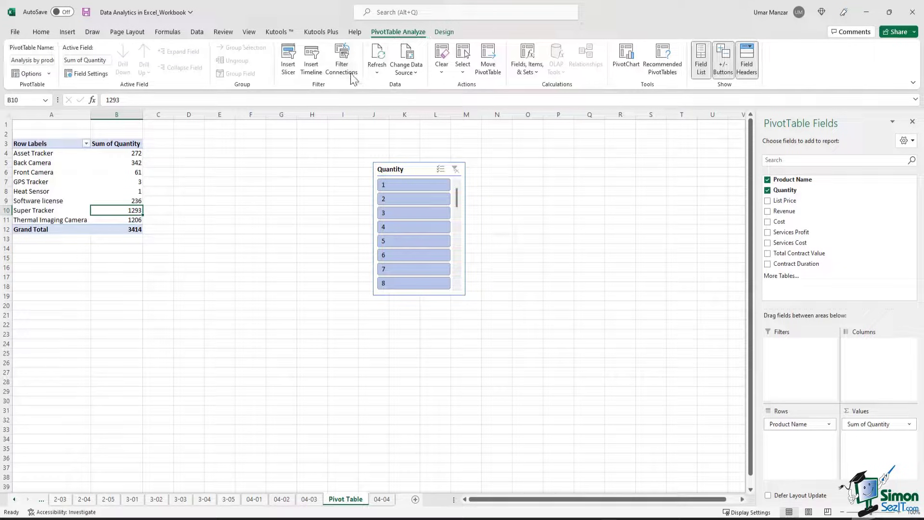
Refresh the pivot so Super Tracker shows 1194 and the Grand Total 3315
click(379, 58)
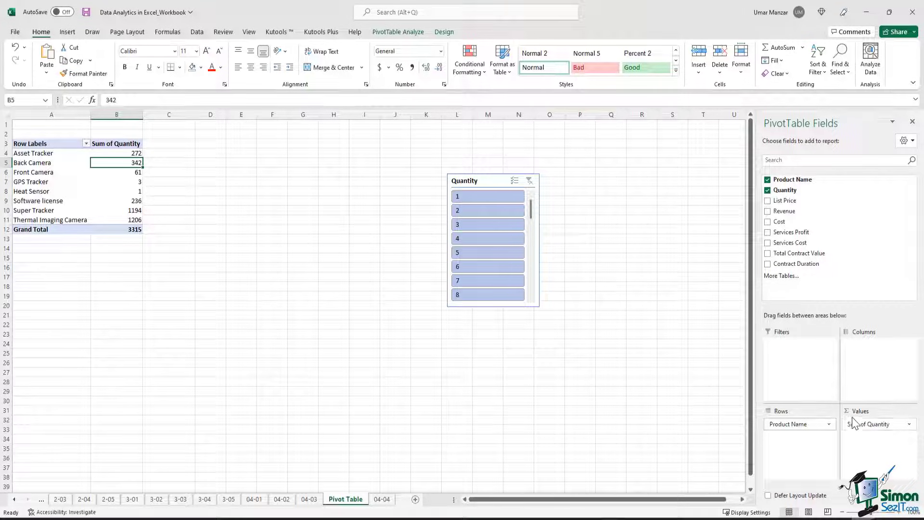
Replace Sum of Quantity with Revenue in Values, giving a Grand Total of 917306.15
drag(894, 429, 717, 397)
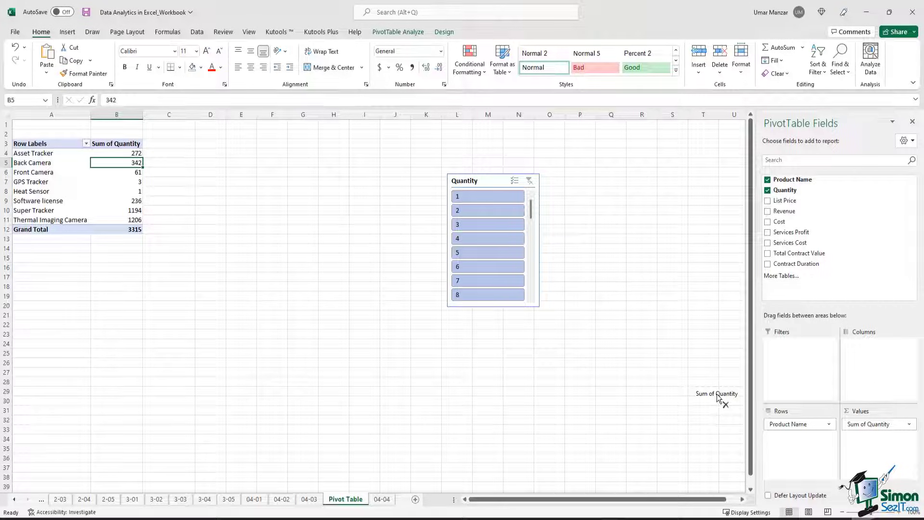
drag(718, 397, 717, 398)
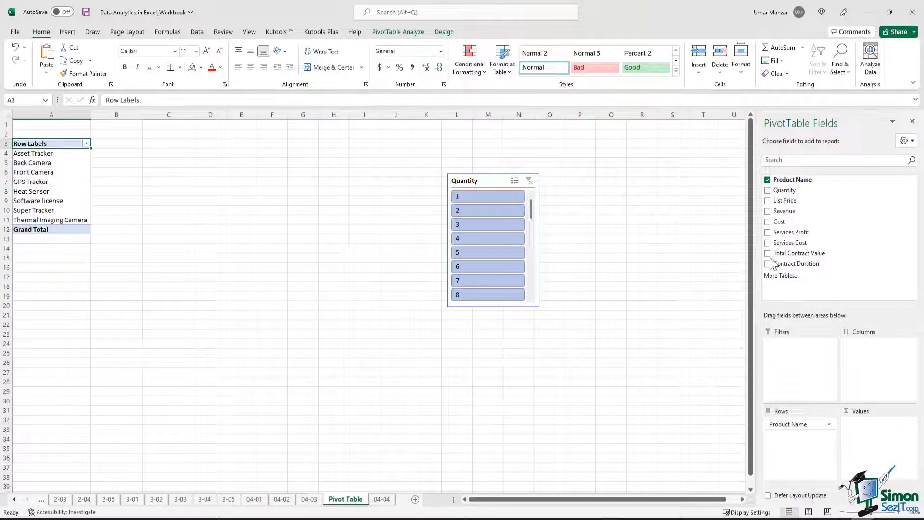
drag(797, 215, 889, 439)
click(105, 152)
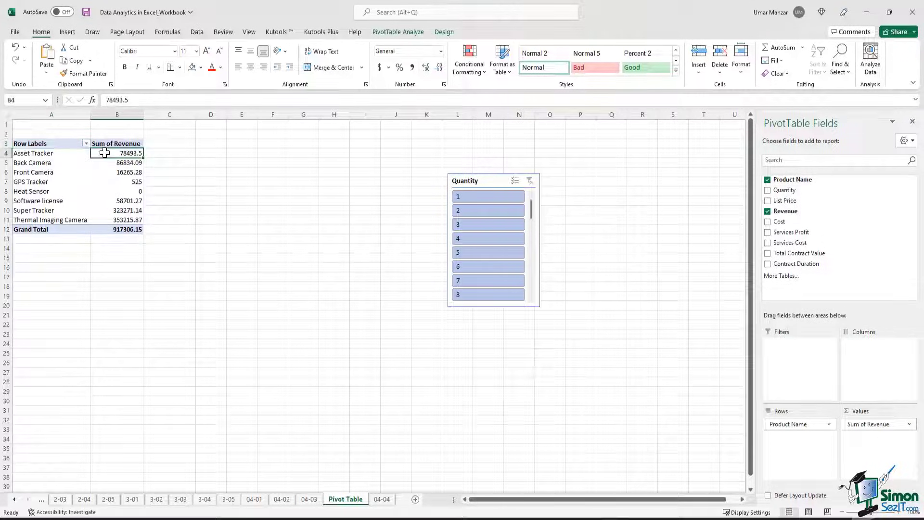
Add Quantity and Total Contract Value beside Revenue, with contract value totalling 1370780.96
drag(105, 152, 114, 230)
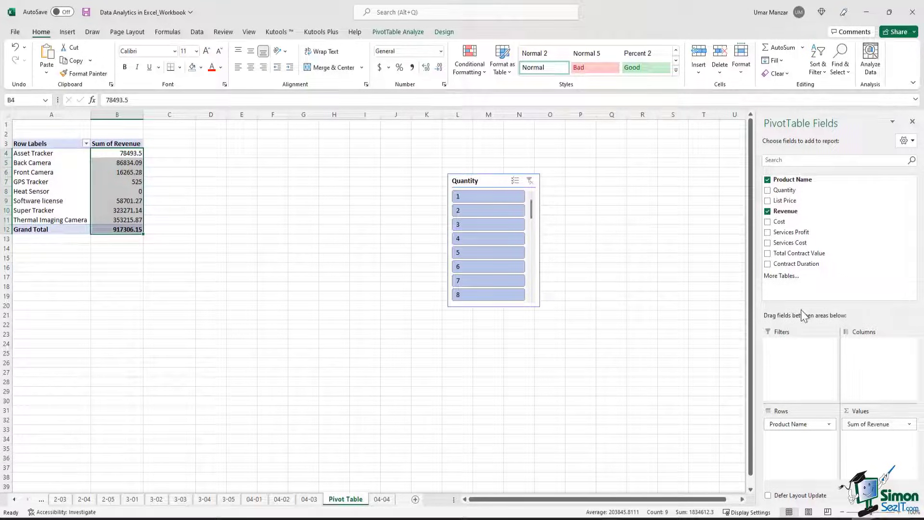
drag(784, 190, 877, 452)
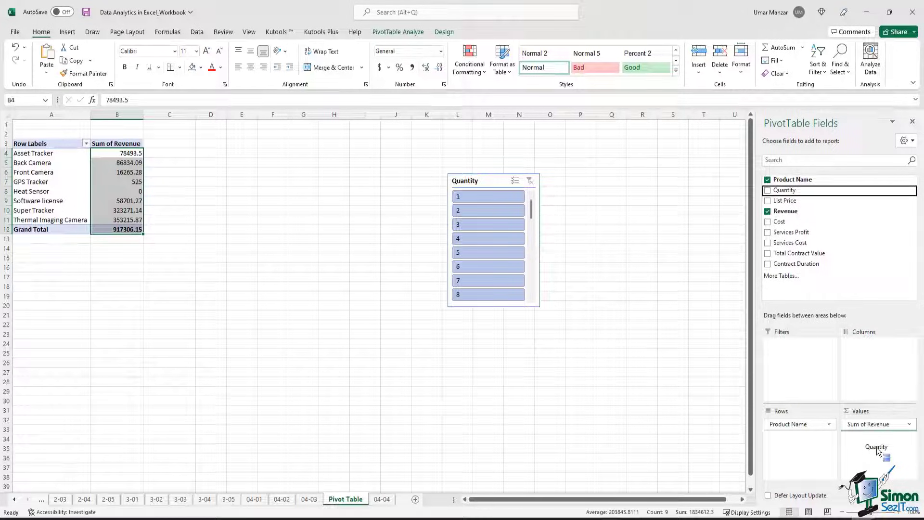
drag(877, 452, 873, 450)
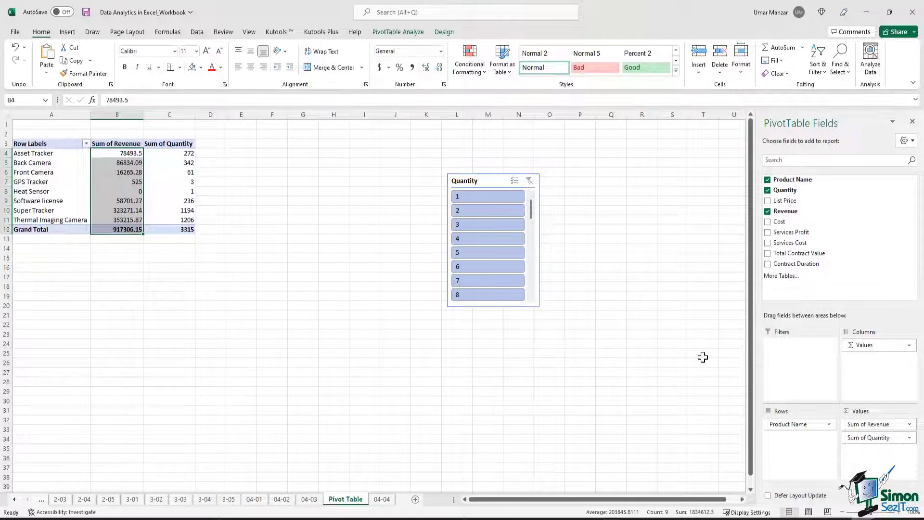
drag(792, 253, 879, 457)
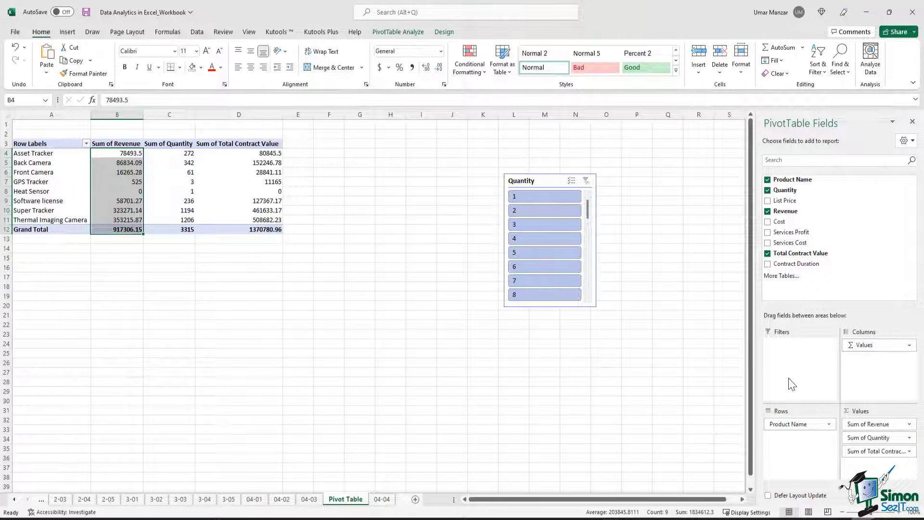
click(853, 295)
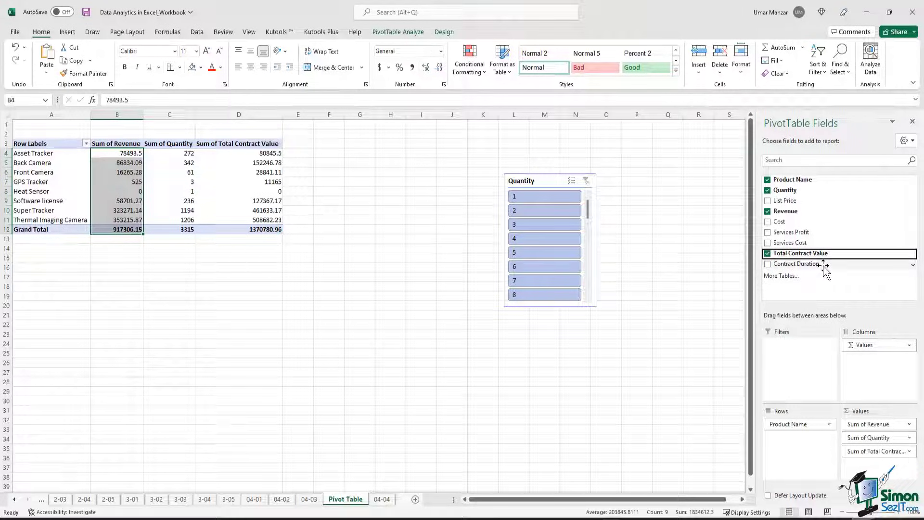
Add Contract Duration as a report filter showing only durations 18, 24 and 36
drag(824, 267, 799, 358)
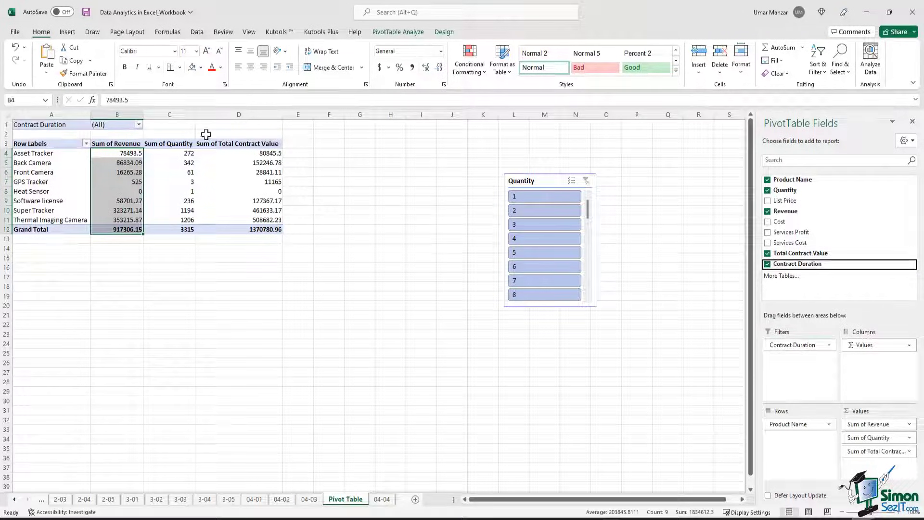
click(138, 125)
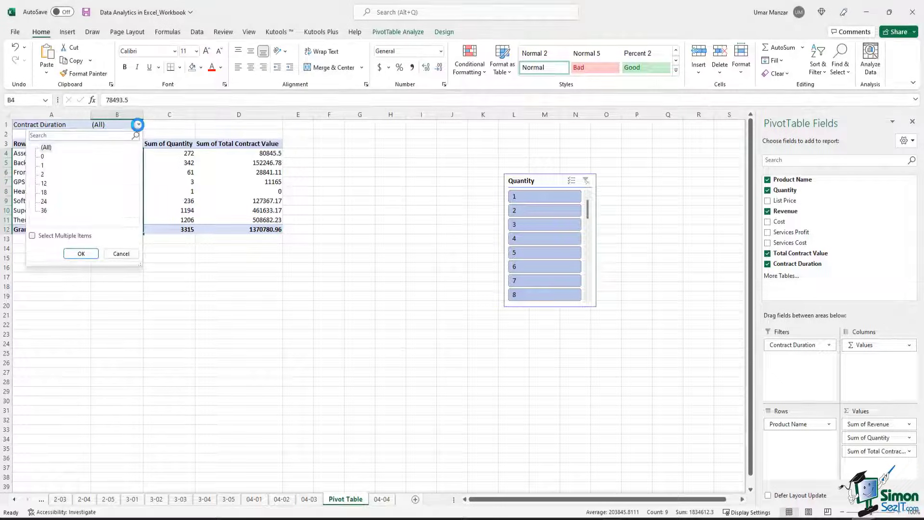
click(33, 236)
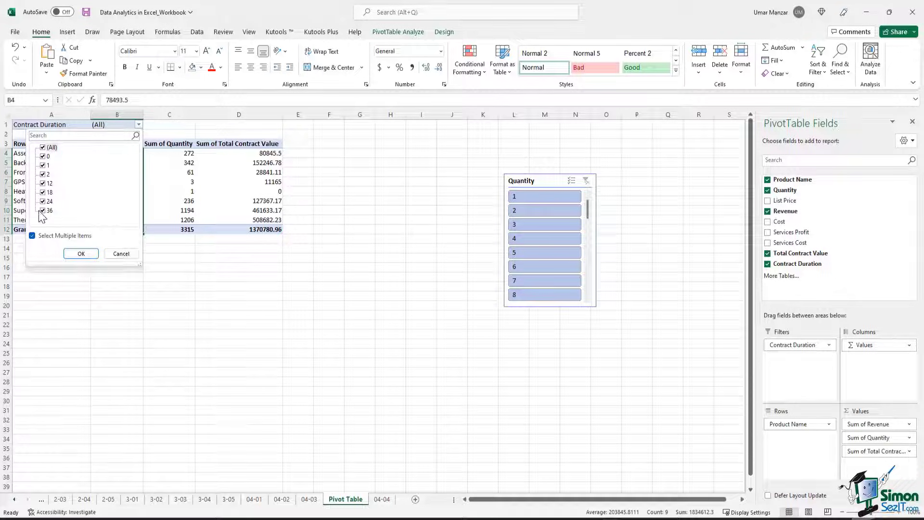
click(44, 147)
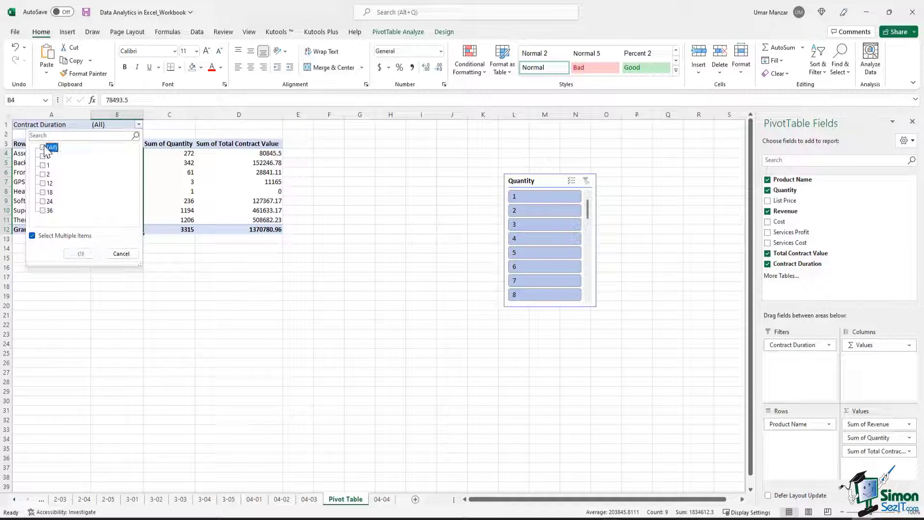
click(44, 192)
click(45, 201)
click(48, 210)
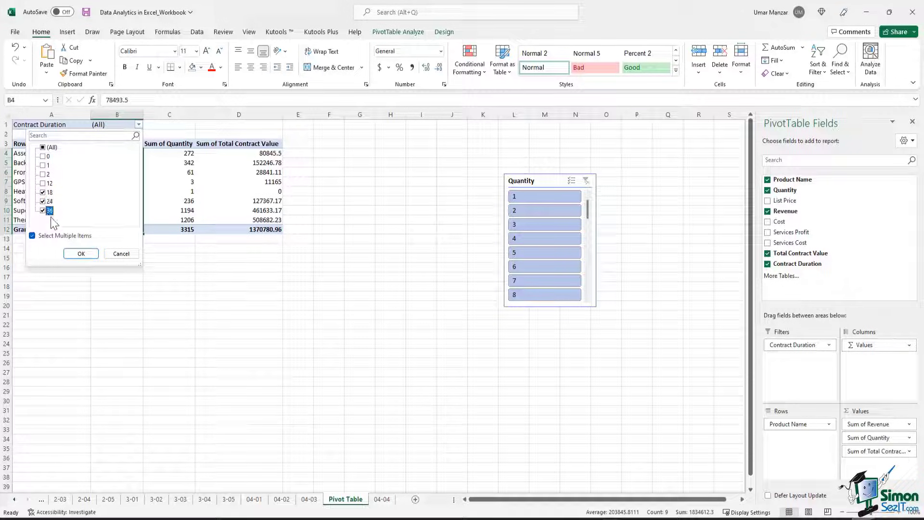
click(86, 256)
click(123, 152)
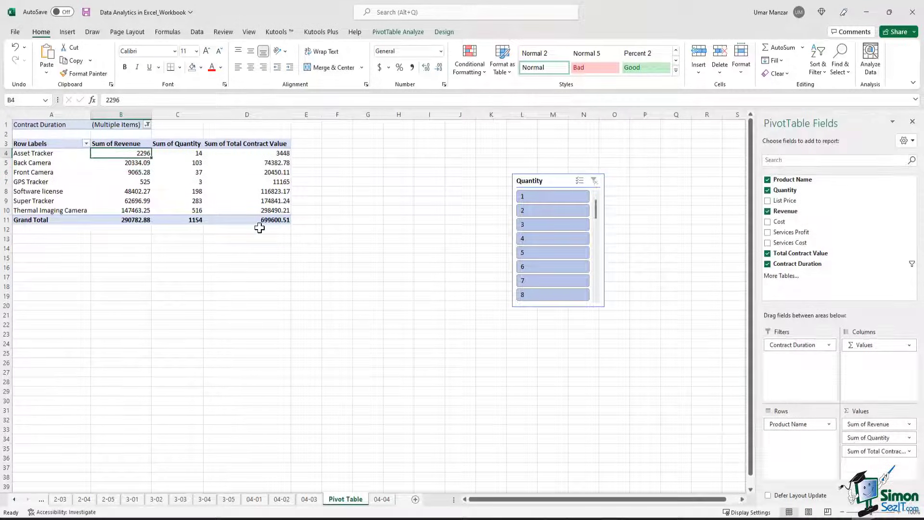